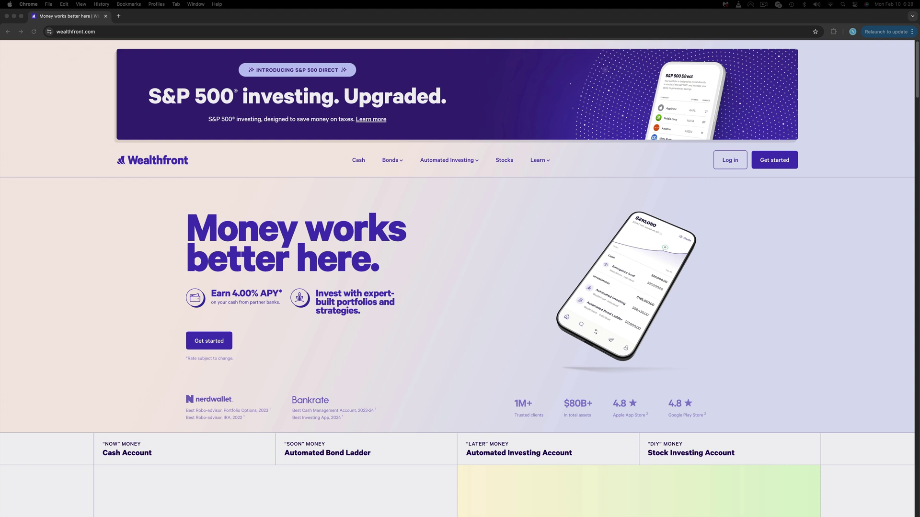
Start a new Wealthfront account and choose a stock investing account
{"action": "left_click", "coordinate": [201, 341]}
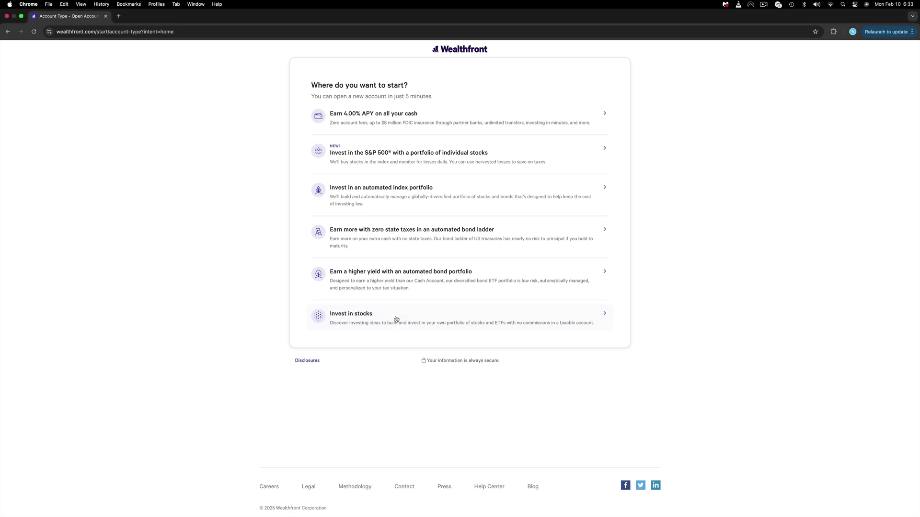
{"action": "left_click", "coordinate": [395, 318]}
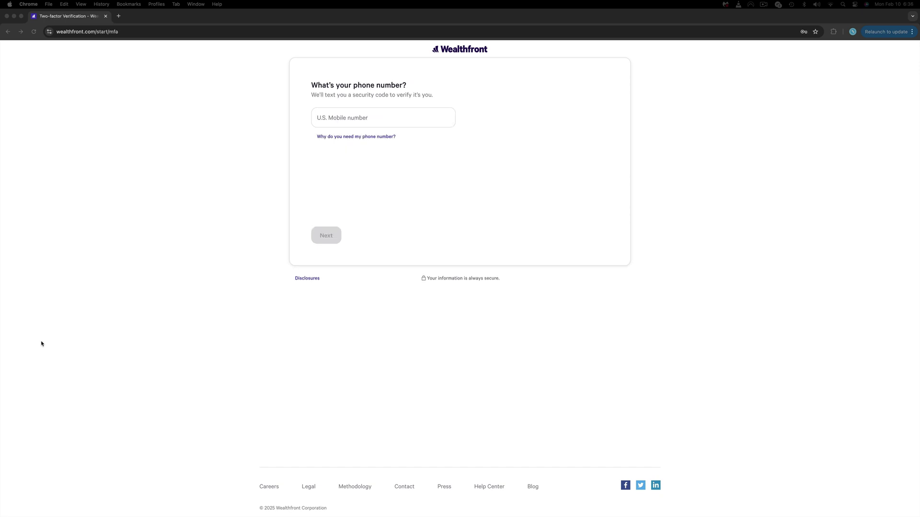
Submit the mobile number for a security code and begin linking an external bank account
{"action": "left_click", "coordinate": [343, 117]}
{"action": "left_click", "coordinate": [319, 236]}
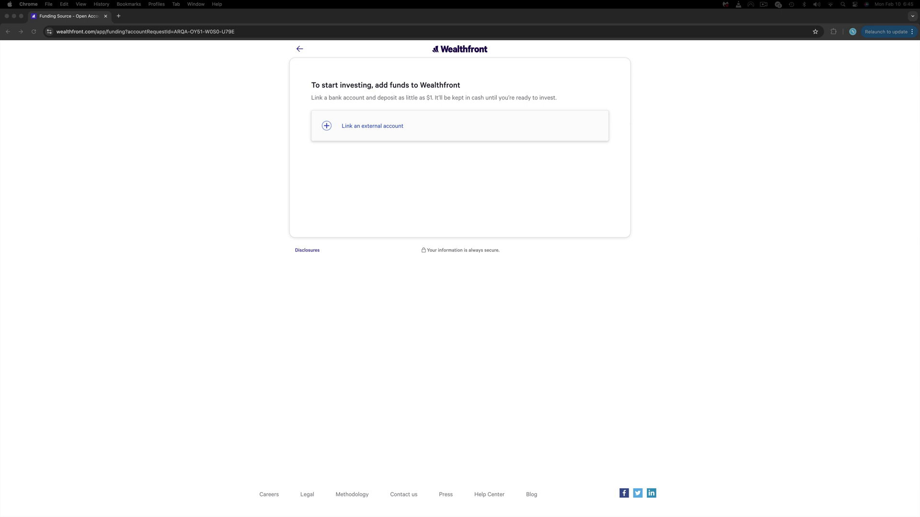
{"action": "left_click", "coordinate": [382, 127]}
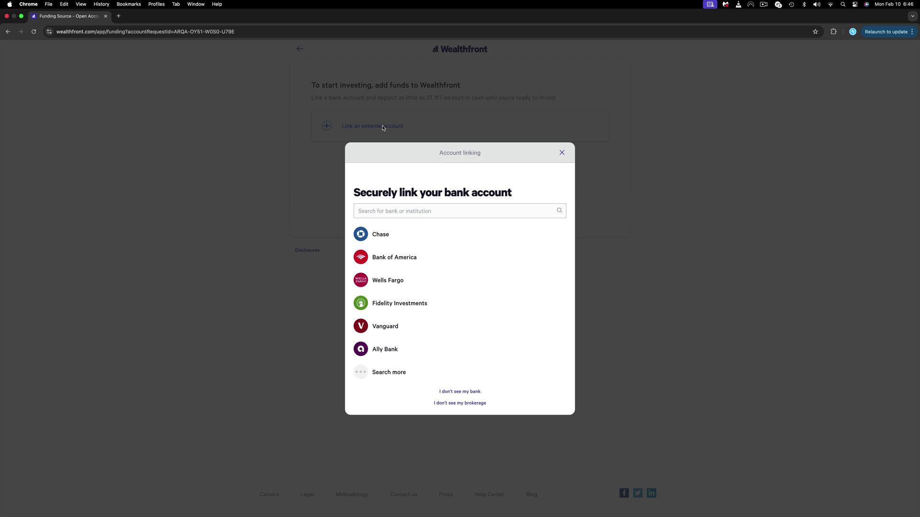
Search for and link a Capital One checking account, then select it as the funding source
{"action": "left_click", "coordinate": [381, 215]}
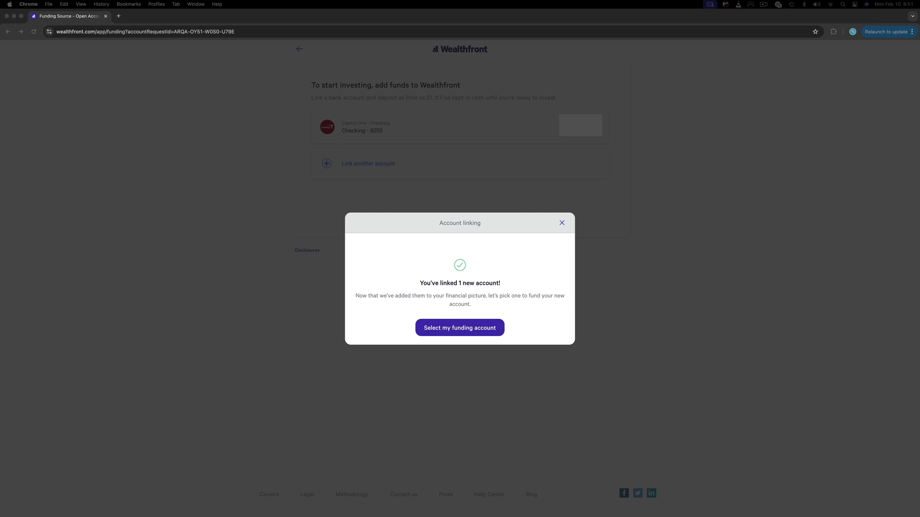
{"action": "left_click", "coordinate": [396, 127]}
{"action": "left_click", "coordinate": [396, 126]}
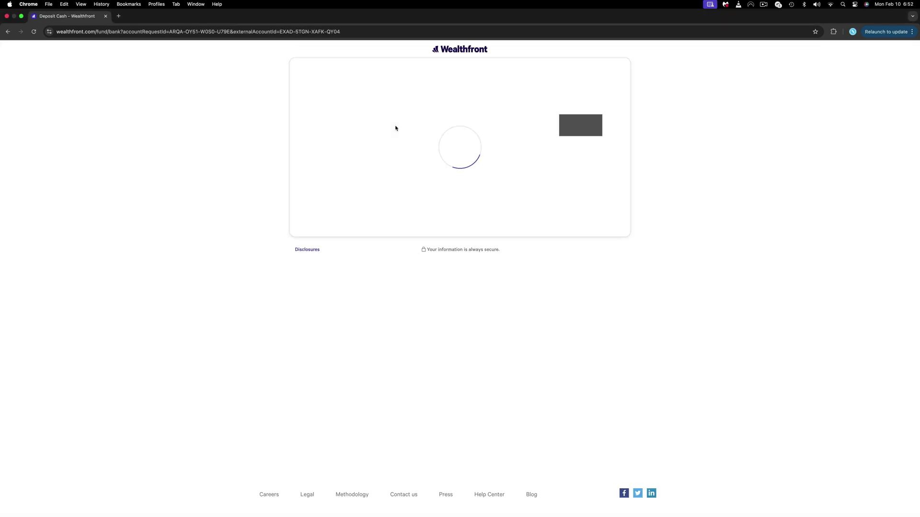
Enter a $30 transfer amount from the linked checking account and continue
{"action": "type", "text": "30"}
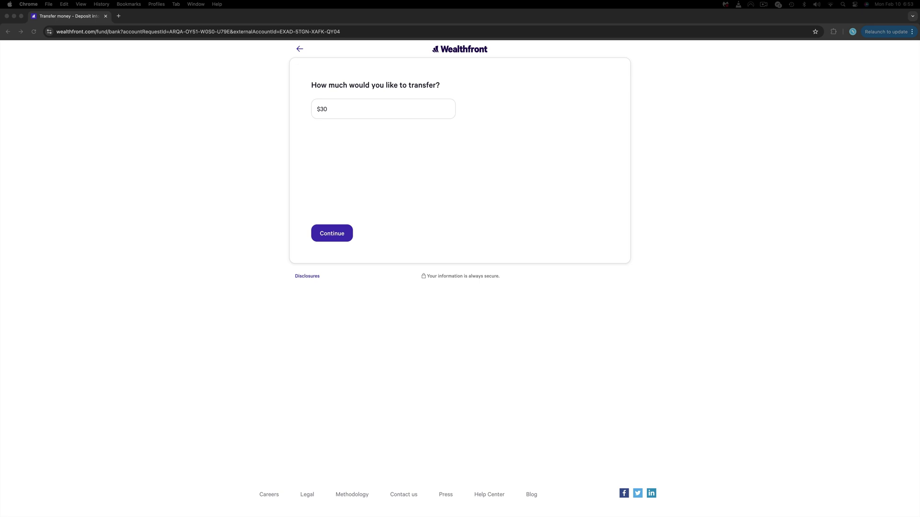
{"action": "key", "text": "super+Tab"}
{"action": "left_click", "coordinate": [338, 234]}
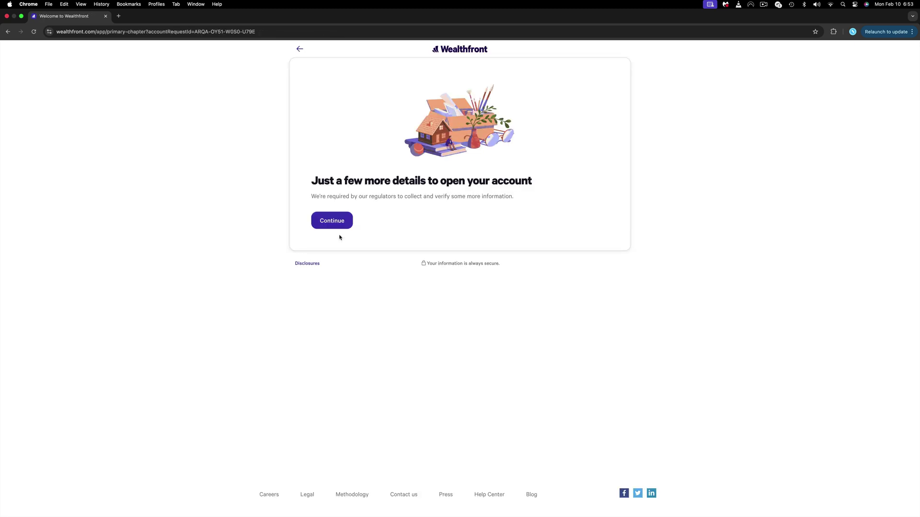
Continue past the detail questions, including annual household income, and submit the account application
{"action": "left_click", "coordinate": [338, 228]}
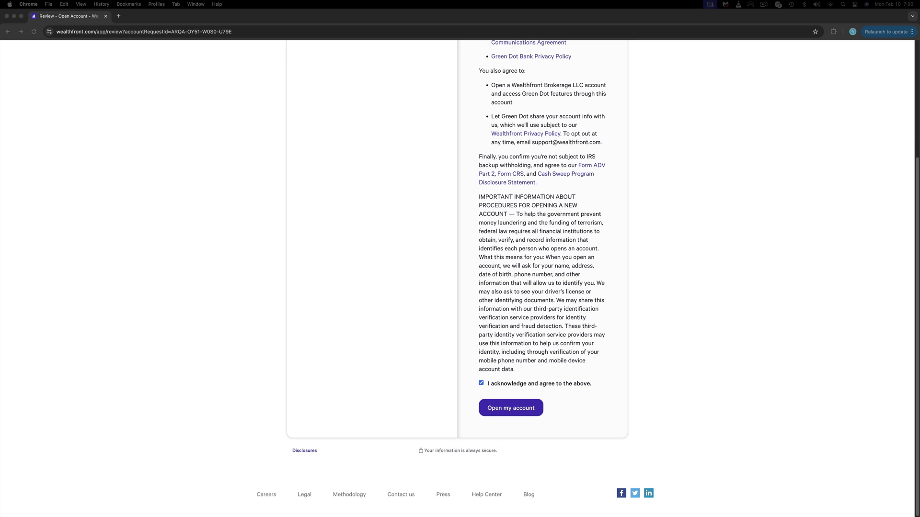
{"action": "left_click", "coordinate": [499, 411]}
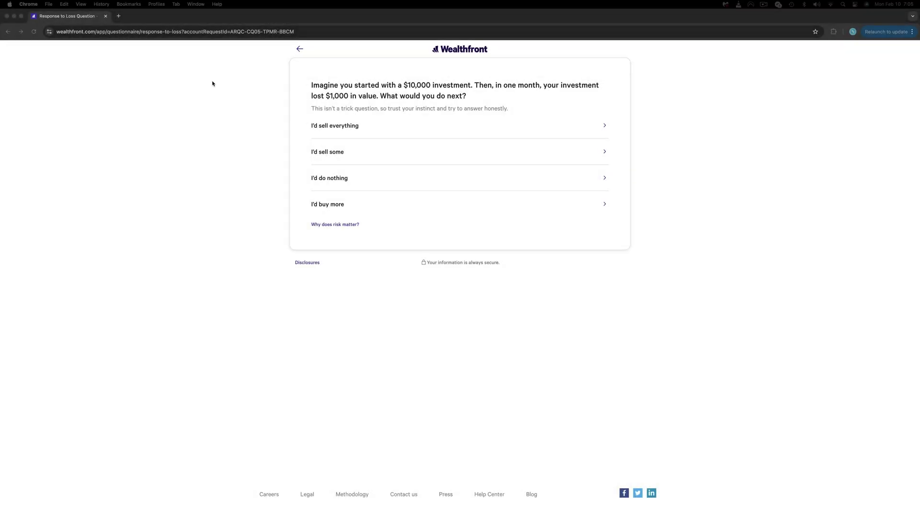
Highlight the text of the $1,000-loss-on-$10,000 risk question
{"action": "left_click_drag", "start_coordinate": [310, 86], "coordinate": [503, 101]}
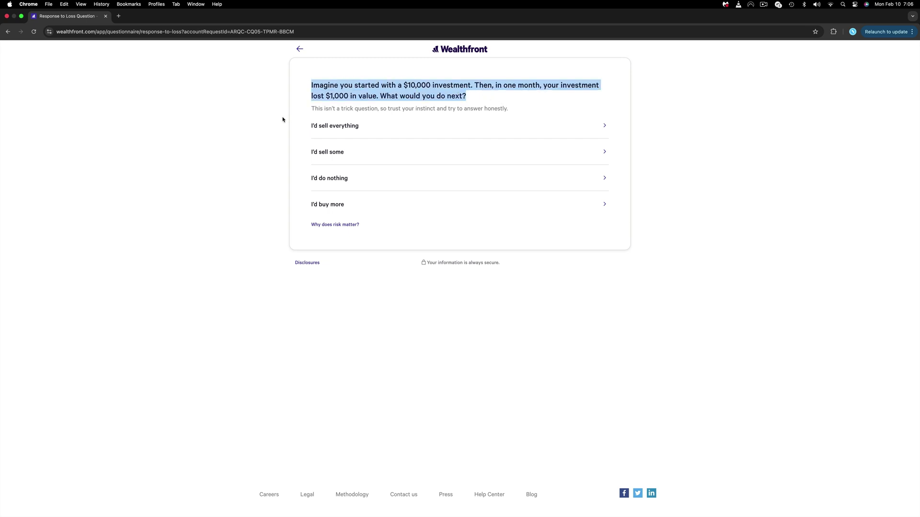
Clear the highlighted question text before answering the risk questions
{"action": "left_click", "coordinate": [256, 121]}
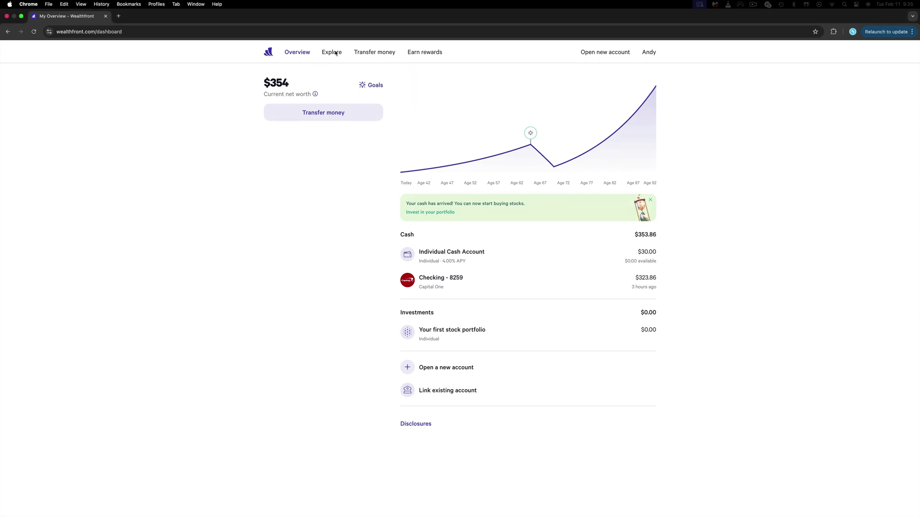
Search Explore for 'SCHD' and open the Schwab US Dividend Equity ETF page, priced $27.67
{"action": "left_click", "coordinate": [334, 54]}
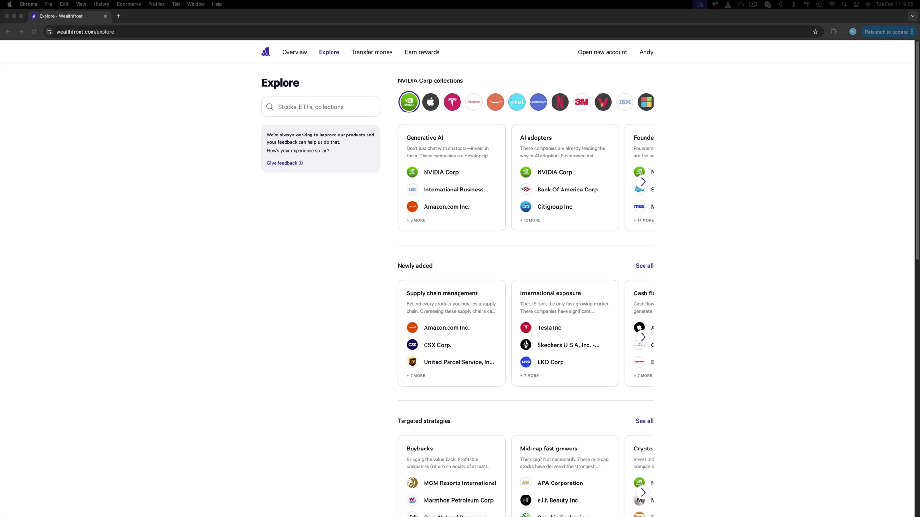
{"action": "left_click", "coordinate": [319, 107]}
{"action": "type", "text": "SCHD"}
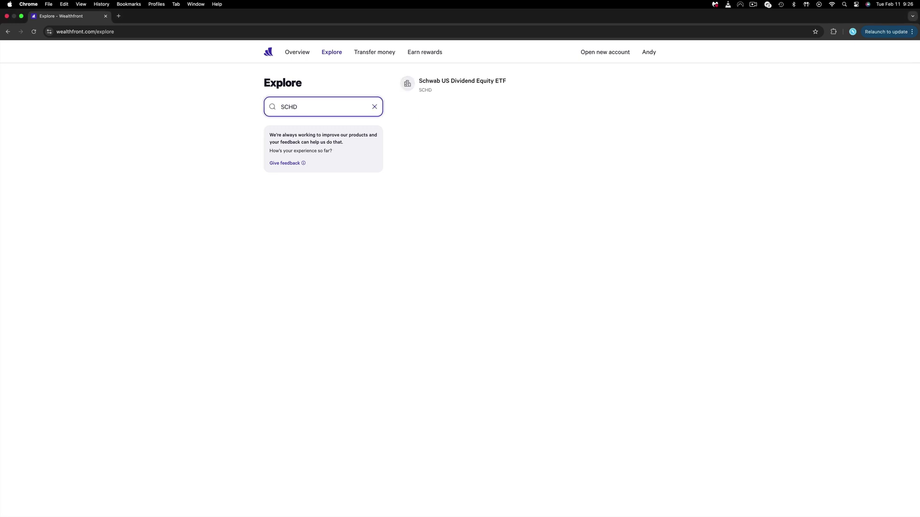
{"action": "left_click", "coordinate": [463, 89]}
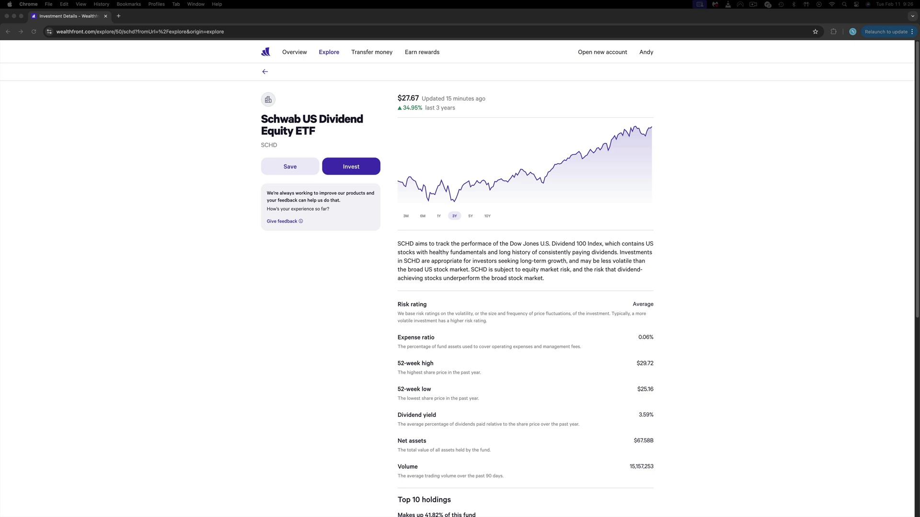
Scroll the SCHD page down to its top 10 holdings, led by Abbvie at 4.51%
{"action": "scroll", "coordinate": [202, 365], "scroll_direction": "down", "scroll_amount": 10}
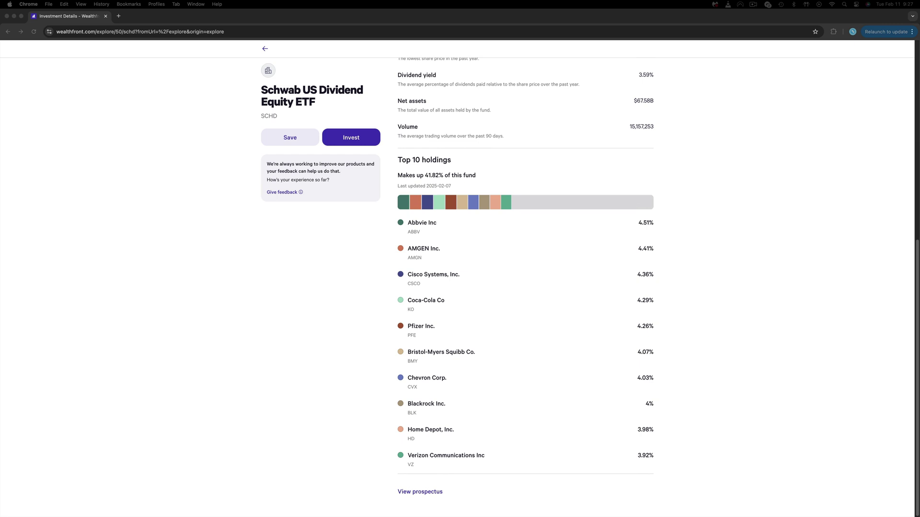
Invest $10 in SCHD into Your first stock portfolio and bring up the review page
{"action": "left_click", "coordinate": [353, 139]}
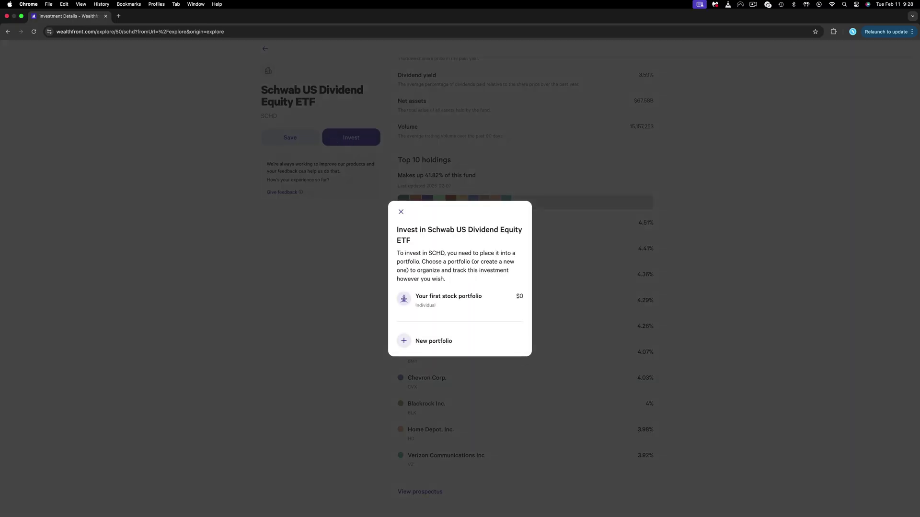
{"action": "left_click", "coordinate": [442, 300]}
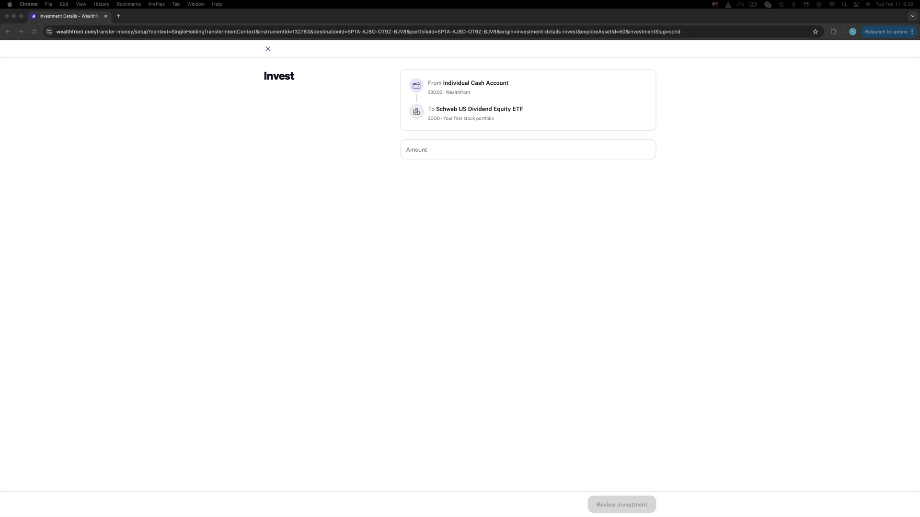
{"action": "type", "text": "10"}
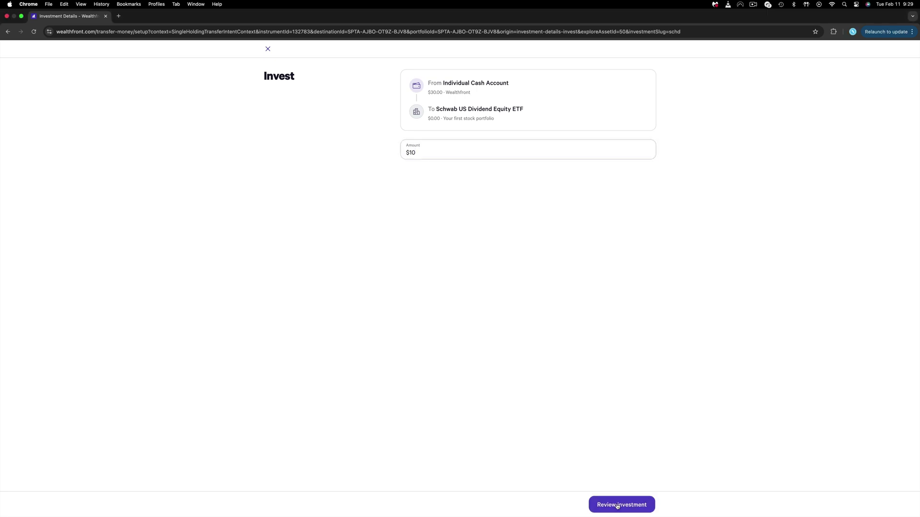
{"action": "left_click", "coordinate": [615, 504]}
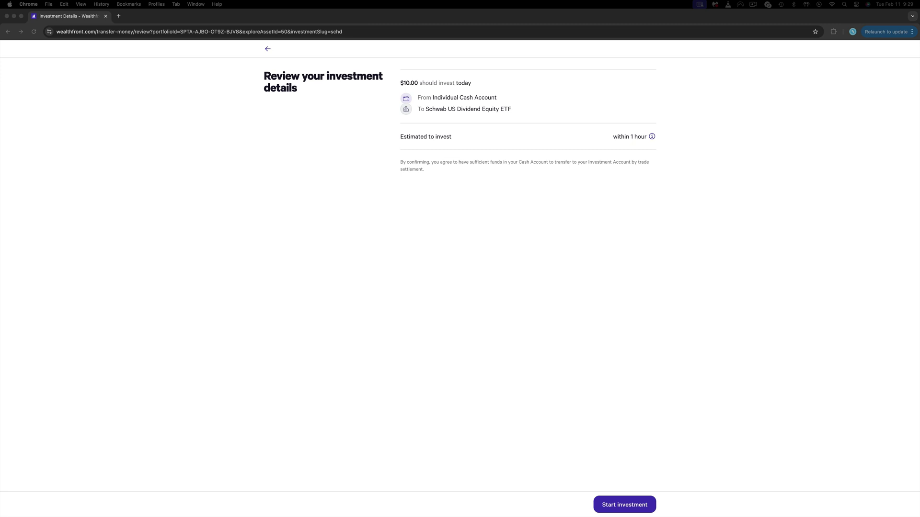
Start the $10 Schwab US Dividend Equity ETF investment and close the Transfer initiated page
{"action": "left_click", "coordinate": [624, 505]}
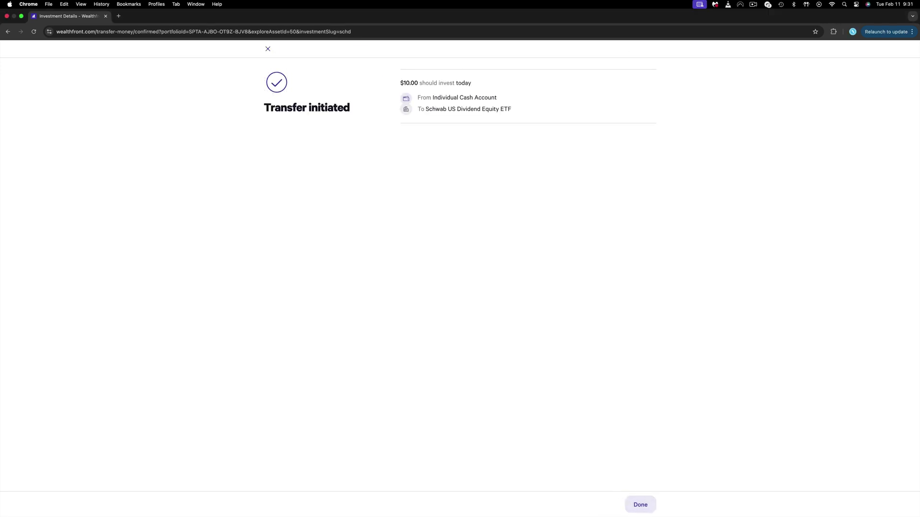
{"action": "left_click", "coordinate": [267, 48]}
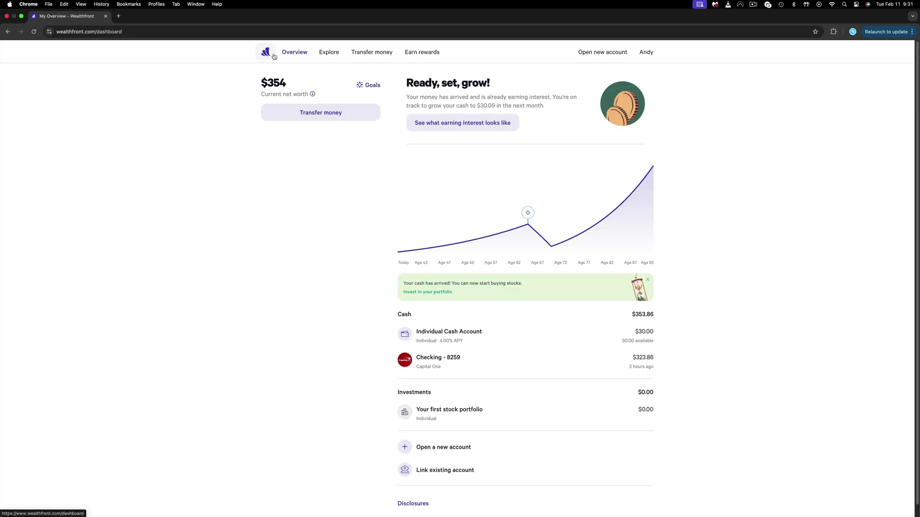
Set up a $20 transfer from the Individual Cash Account into Your first stock portfolio
{"action": "left_click", "coordinate": [329, 116]}
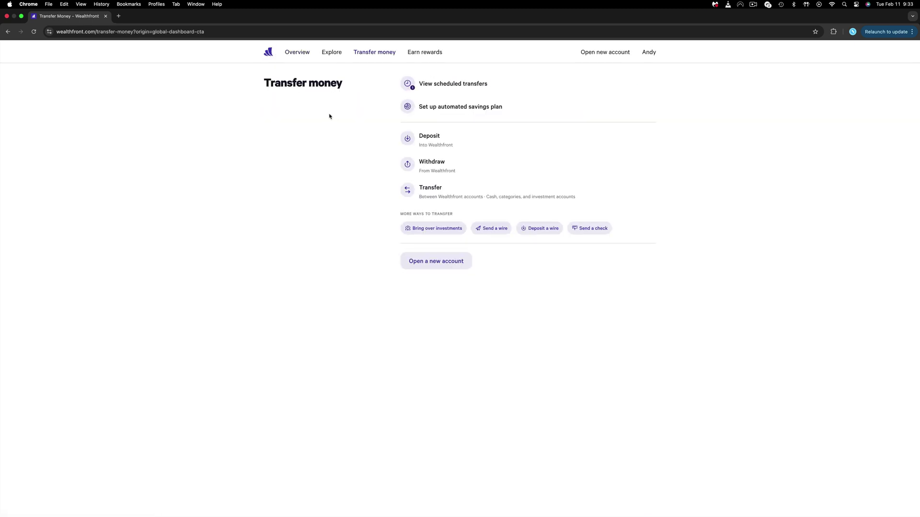
{"action": "left_click", "coordinate": [438, 190]}
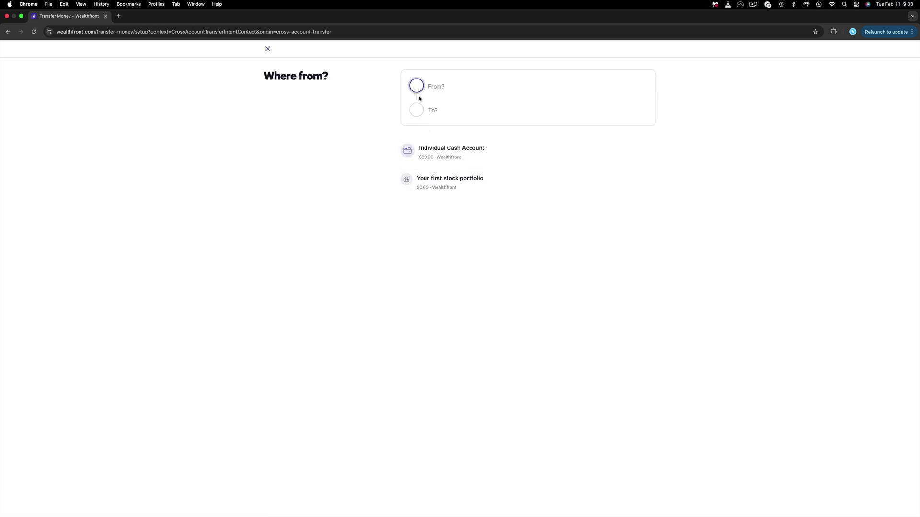
{"action": "left_click", "coordinate": [443, 152]}
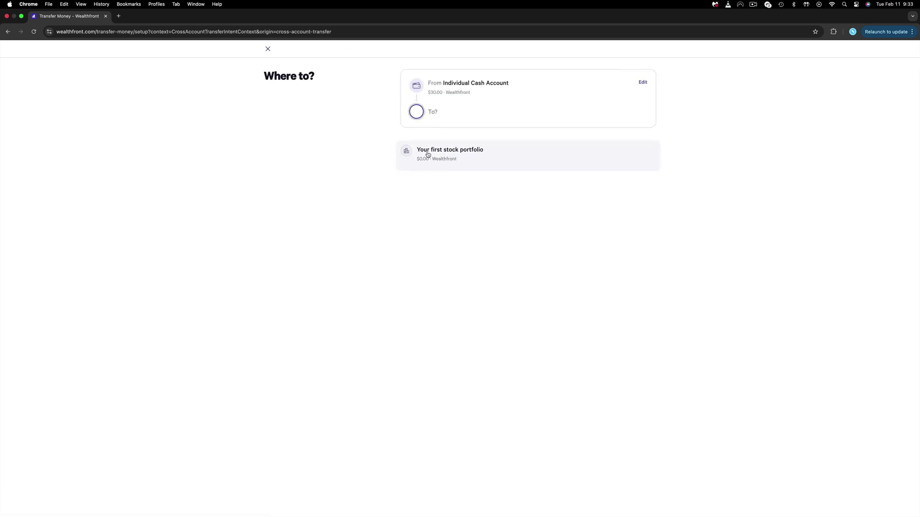
{"action": "left_click", "coordinate": [425, 152]}
{"action": "left_click", "coordinate": [435, 142]}
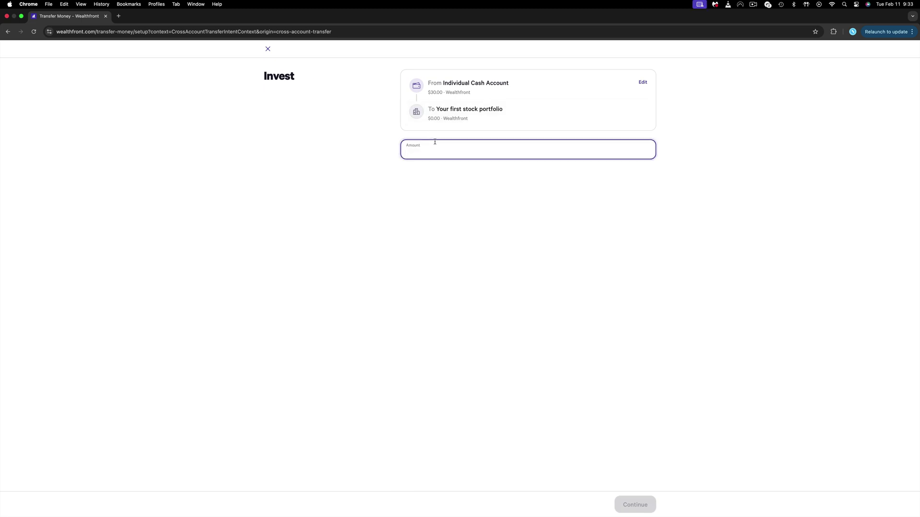
{"action": "type", "text": "20"}
{"action": "left_click", "coordinate": [634, 507]}
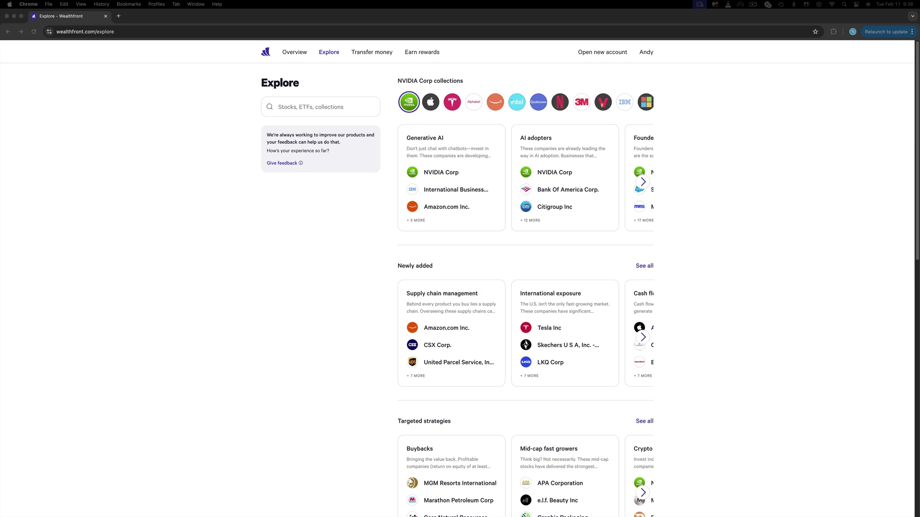
Find VOO via search, add the Vanguard S&P 500 ETF, and view Your first stock portfolio
{"action": "left_click", "coordinate": [320, 106]}
{"action": "type", "text": "voo"}
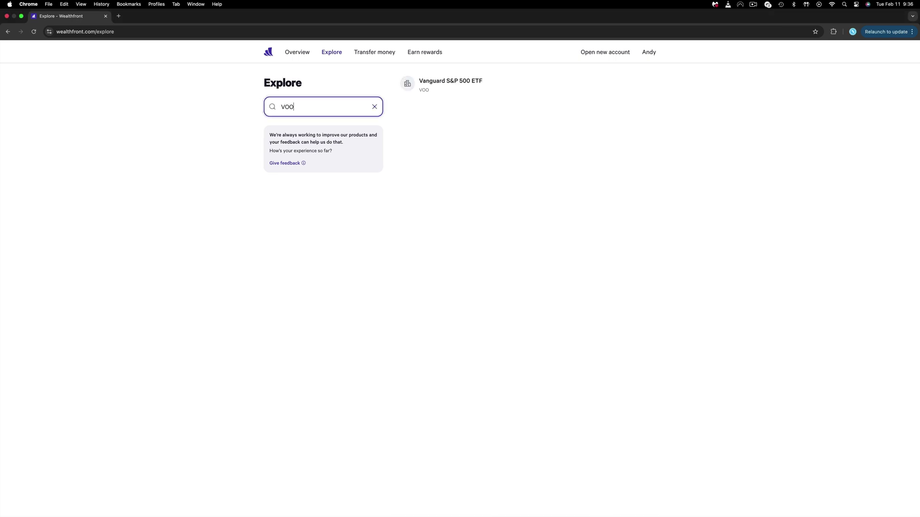
{"action": "left_click", "coordinate": [427, 89]}
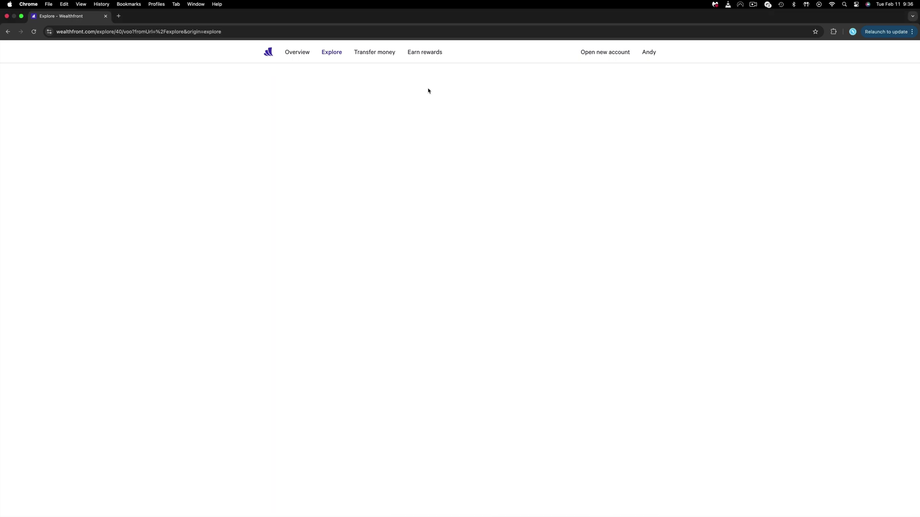
{"action": "left_click", "coordinate": [351, 154]}
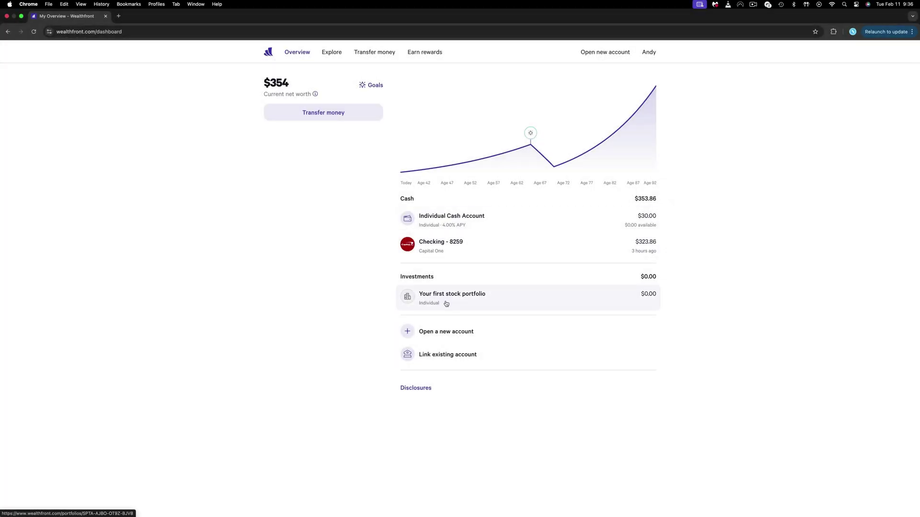
{"action": "left_click", "coordinate": [445, 299]}
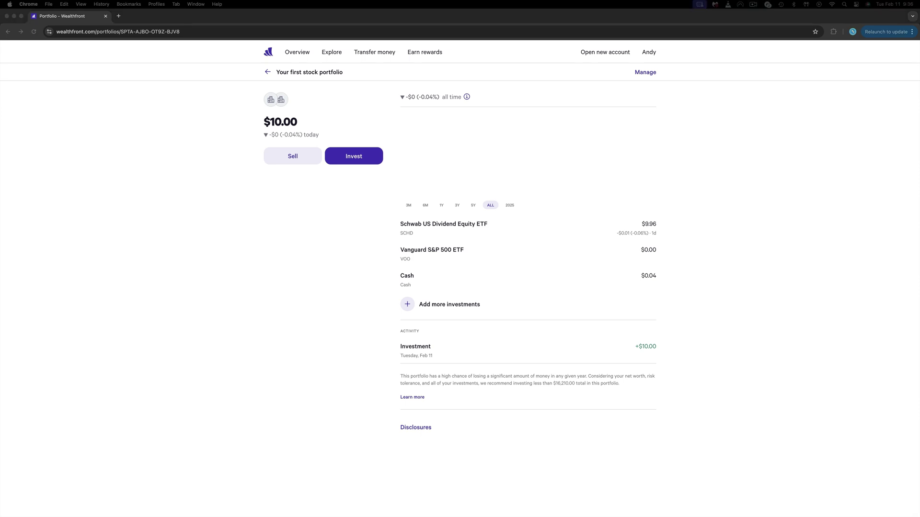
Invest $10 into the portfolio's Vanguard S&P 500 ETF (VOO) holding
{"action": "left_click", "coordinate": [426, 253]}
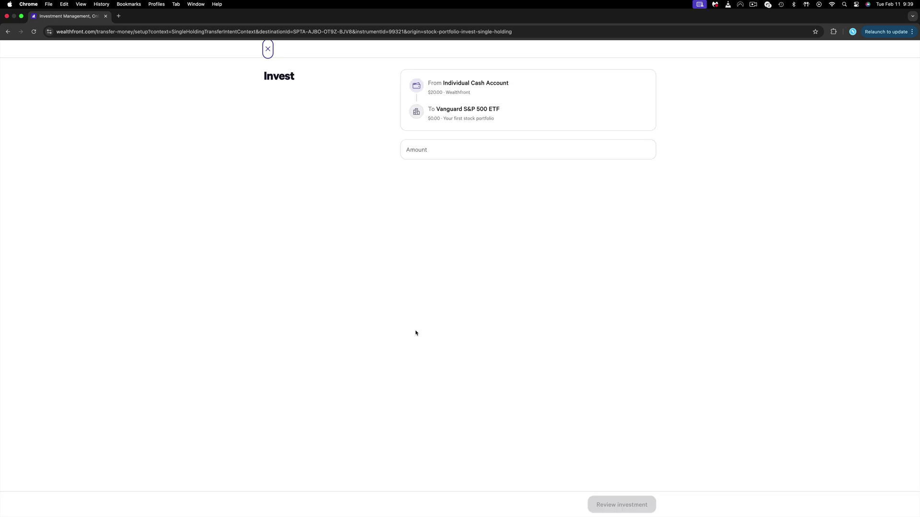
{"action": "key", "text": "Tab"}
{"action": "type", "text": "10"}
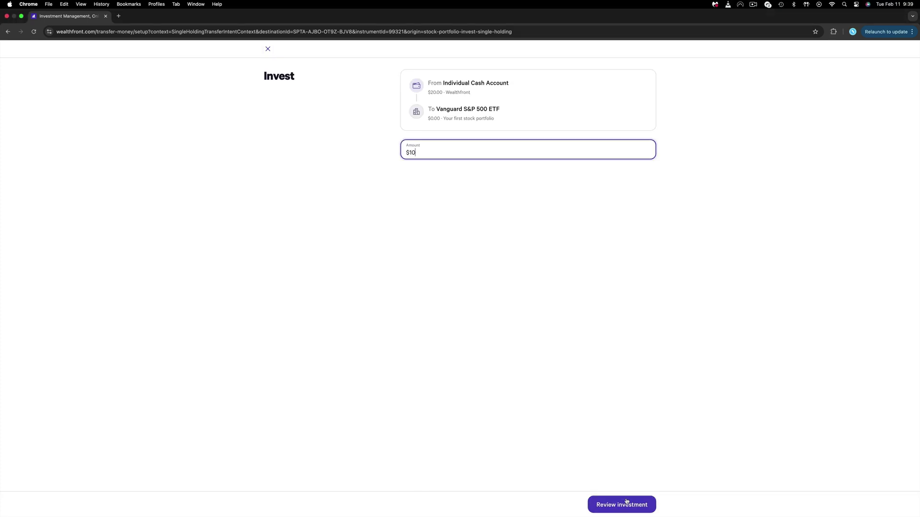
{"action": "left_click", "coordinate": [626, 504]}
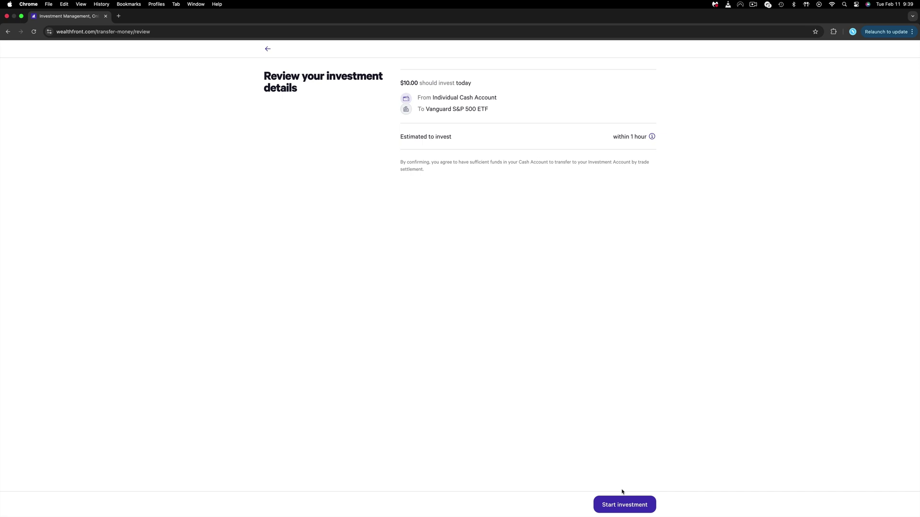
{"action": "left_click", "coordinate": [624, 503]}
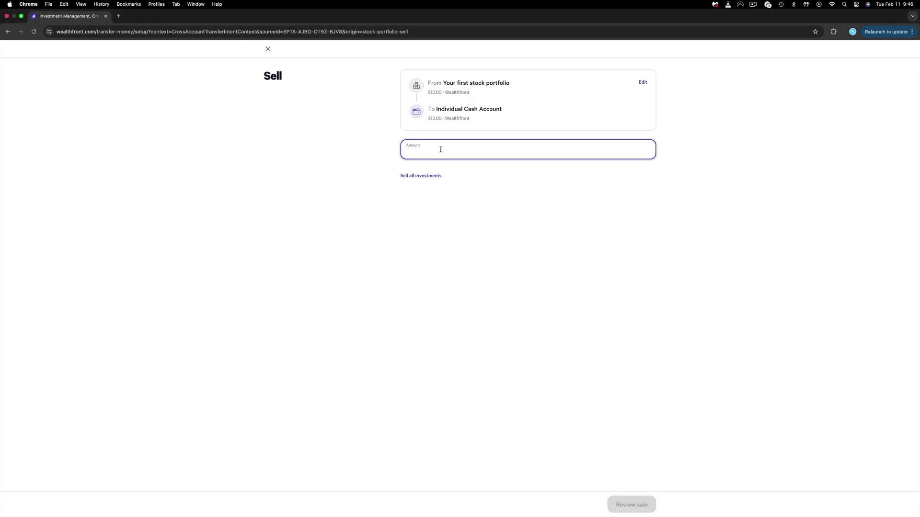
Enter a $5 sale amount and review the sale to the Individual Cash Account
{"action": "type", "text": "5"}
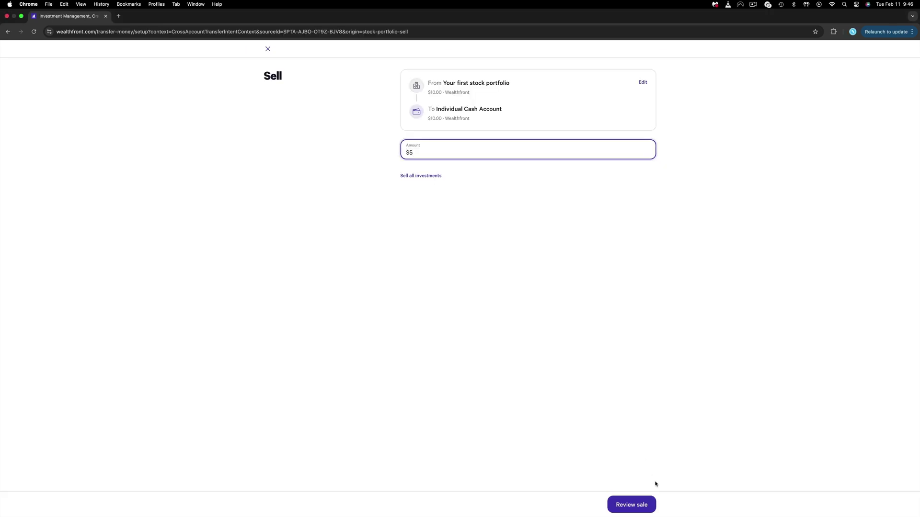
{"action": "left_click", "coordinate": [652, 504]}
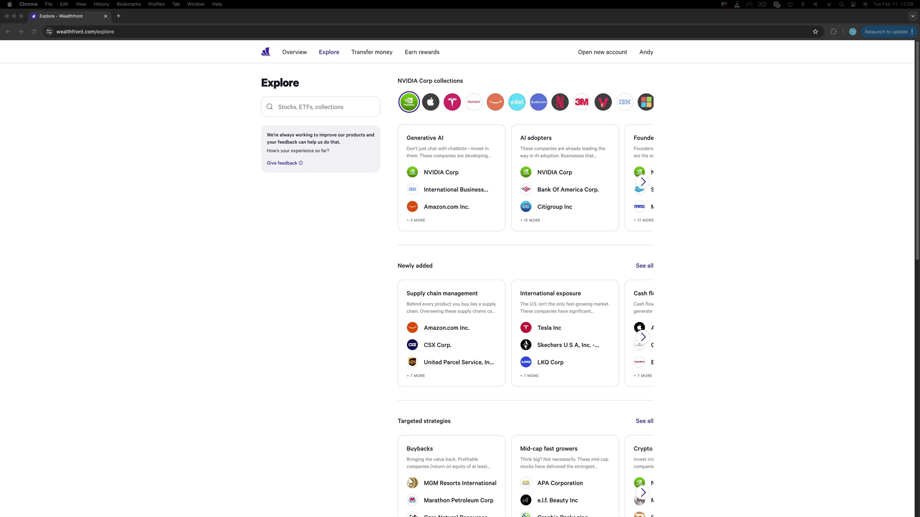
Open Apple Inc (AAPL) details through the Walled gardens collection
{"action": "left_click", "coordinate": [433, 101]}
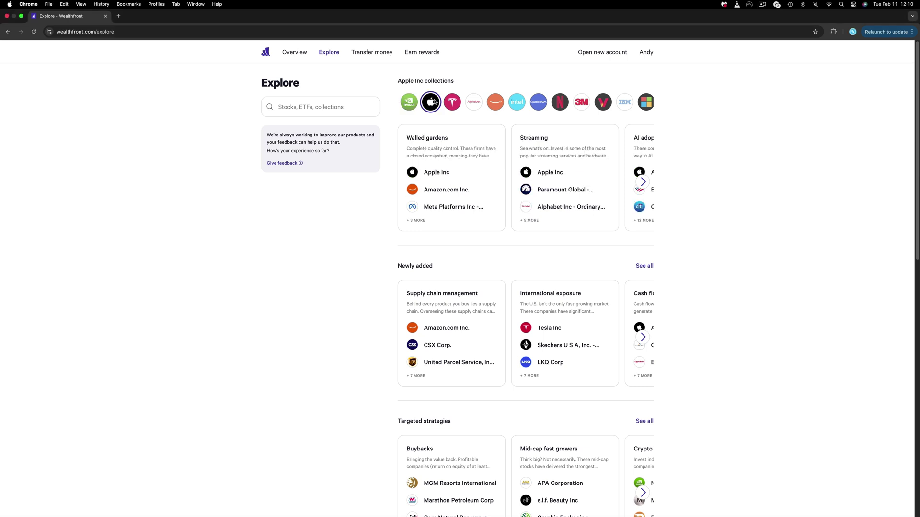
{"action": "left_click", "coordinate": [434, 172]}
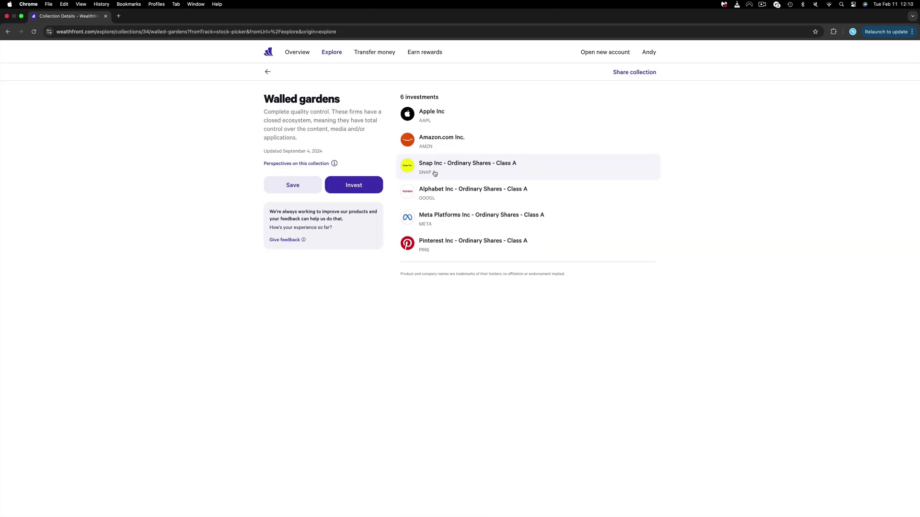
{"action": "left_click", "coordinate": [431, 121]}
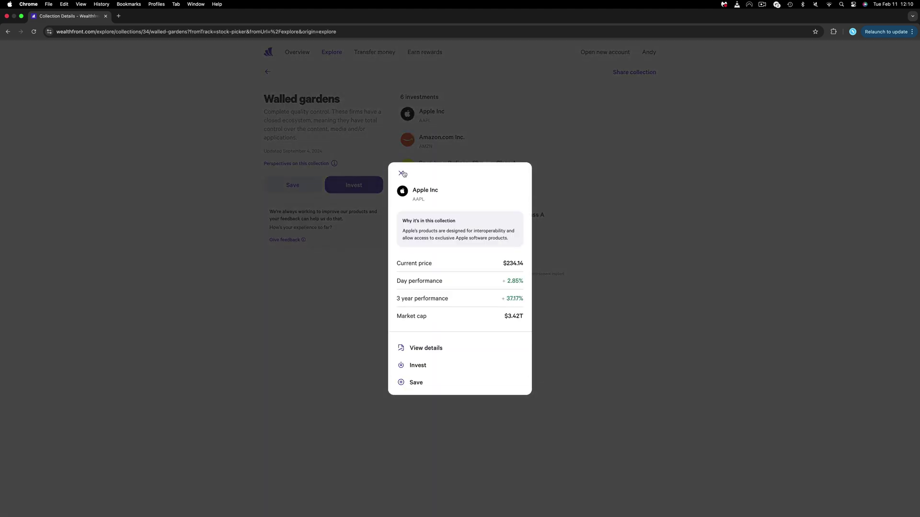
{"action": "left_click", "coordinate": [432, 347]}
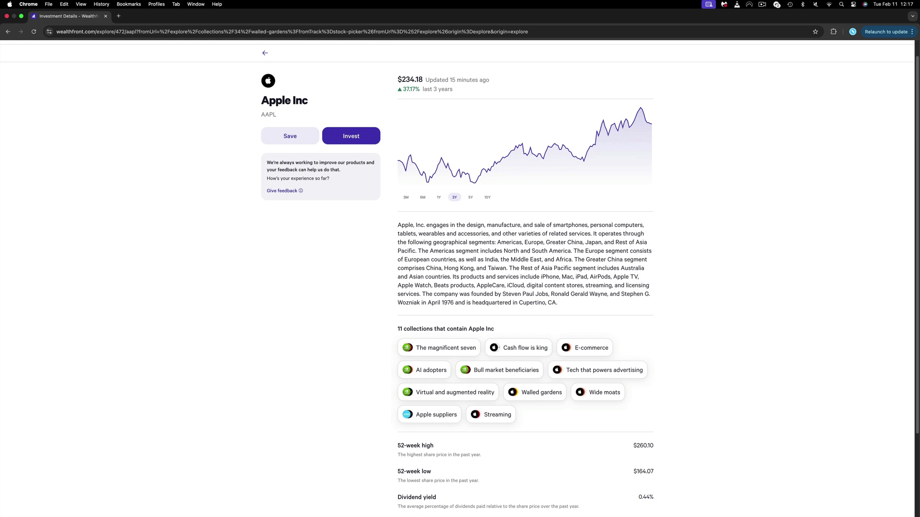
Scroll down the Apple Inc details page
{"action": "scroll", "coordinate": [177, 401], "scroll_direction": "down", "scroll_amount": 4}
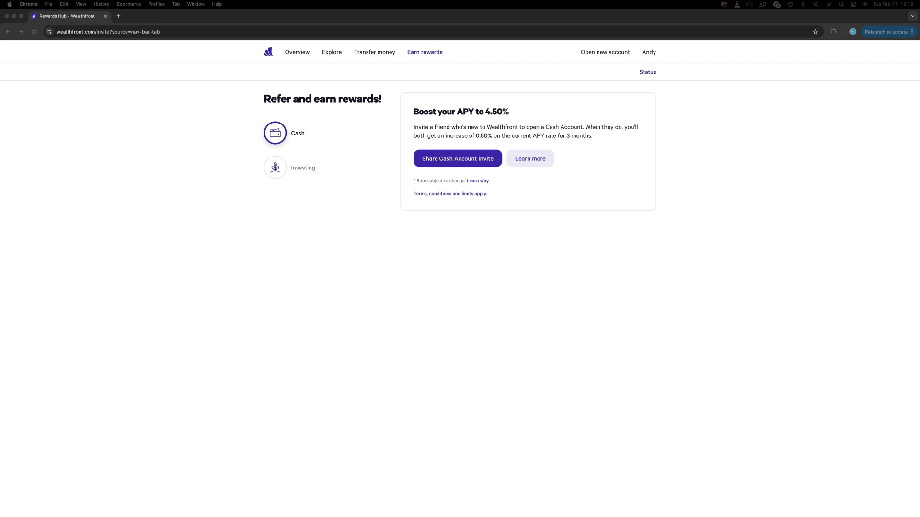
Show the Investing referral offer of $5,000 managed free
{"action": "left_click", "coordinate": [275, 167]}
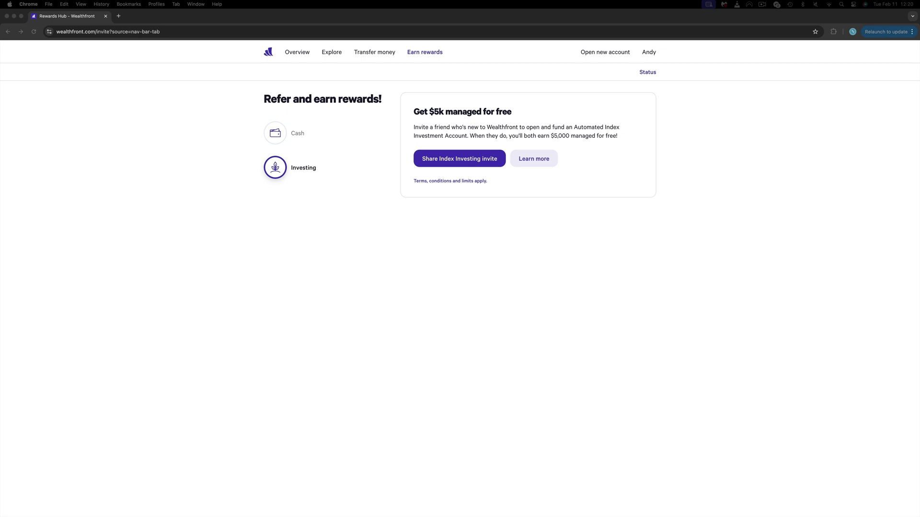